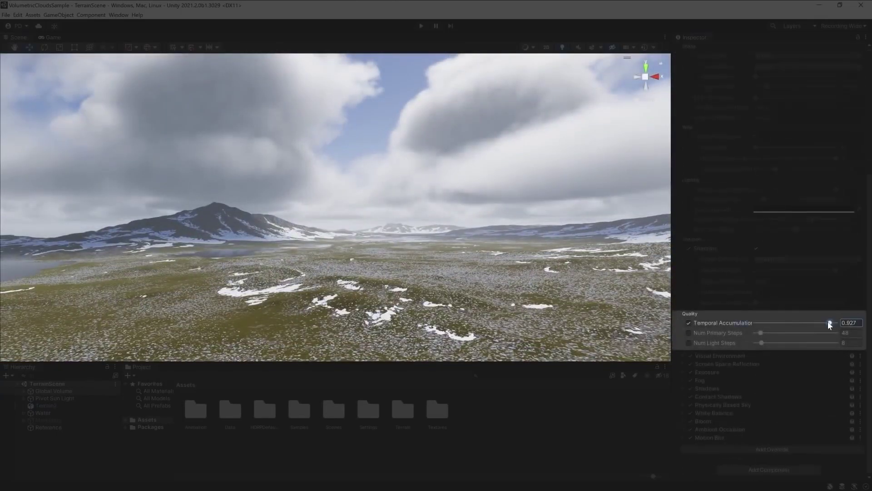
Lower the volumetric clouds' temporal accumulation, then override the number of primary steps and raise it slightly.
left_click_drag(830, 324, 819, 323)
left_click(688, 333)
left_click_drag(761, 332, 768, 332)
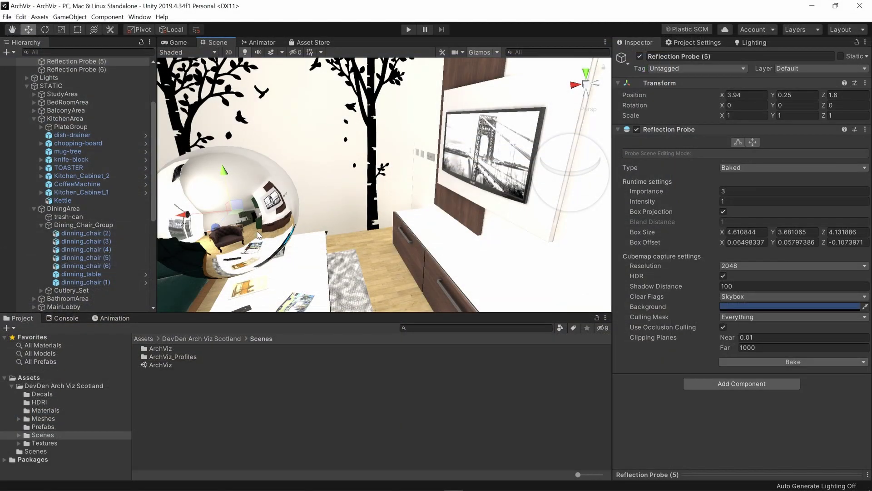
Inspect the living room reflection probe, the armchair and a dining chair at the table in the apartment scene.
key("q")
key("f")
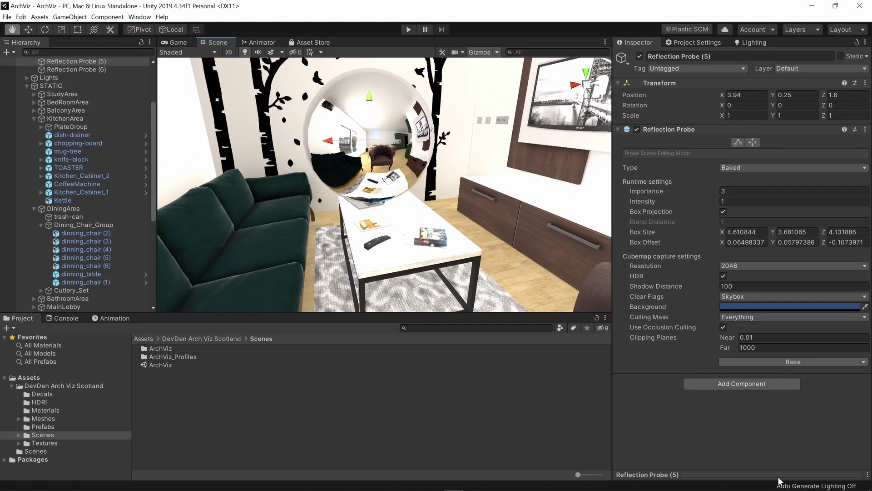
right_click_drag(409, 227, 677, 243)
left_click(508, 217)
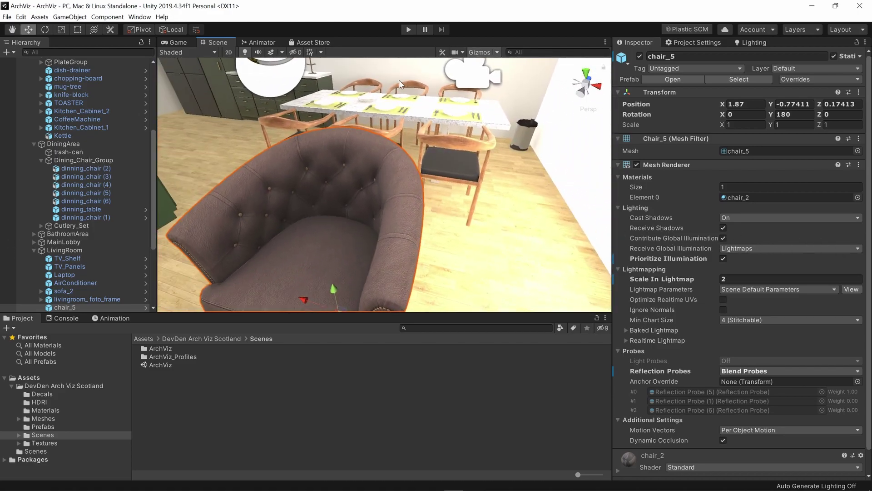
left_click(395, 93)
key("f")
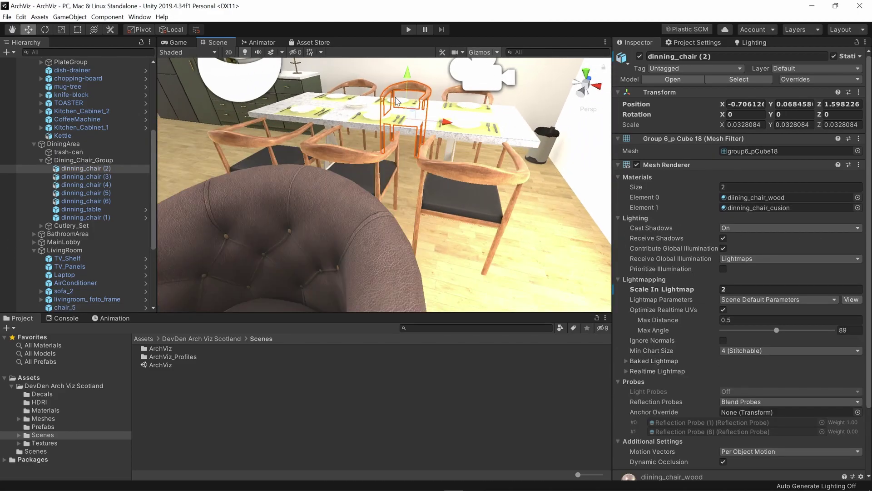
left_click_drag(393, 126, 436, 171, "alt")
left_click(437, 171)
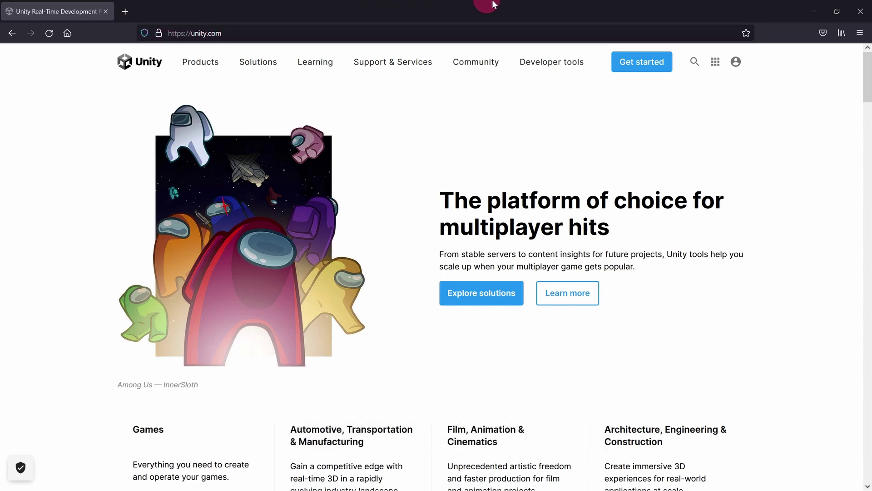
In the web browser, open Unity's plans and pricing and get started with the free Personal plan for individuals.
left_click(651, 65)
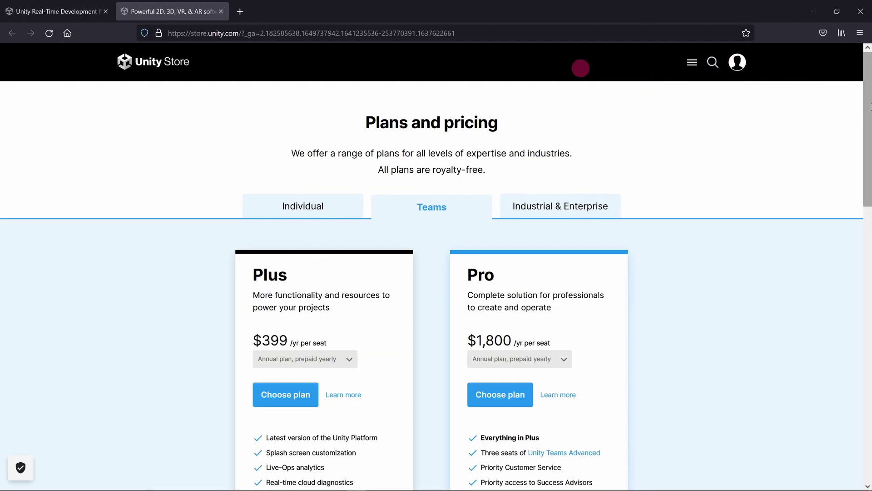
scroll(869, 144, "down", 4)
scroll(870, 144, "down", 2)
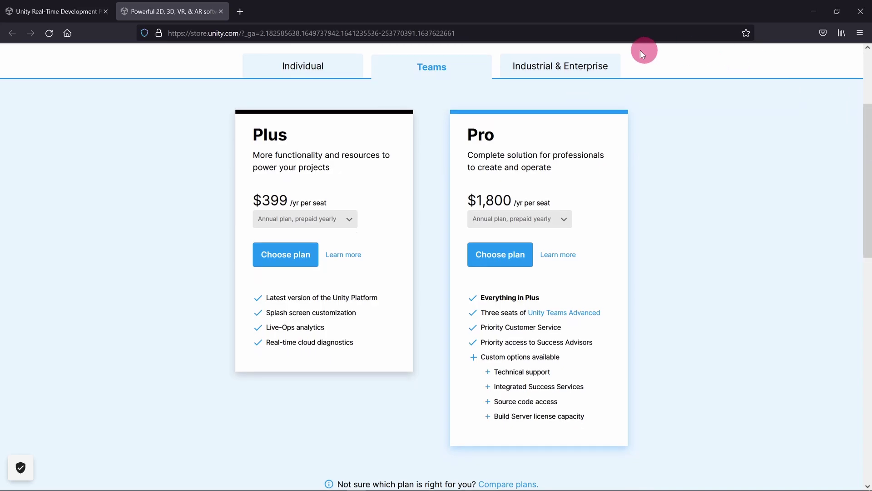
left_click(314, 67)
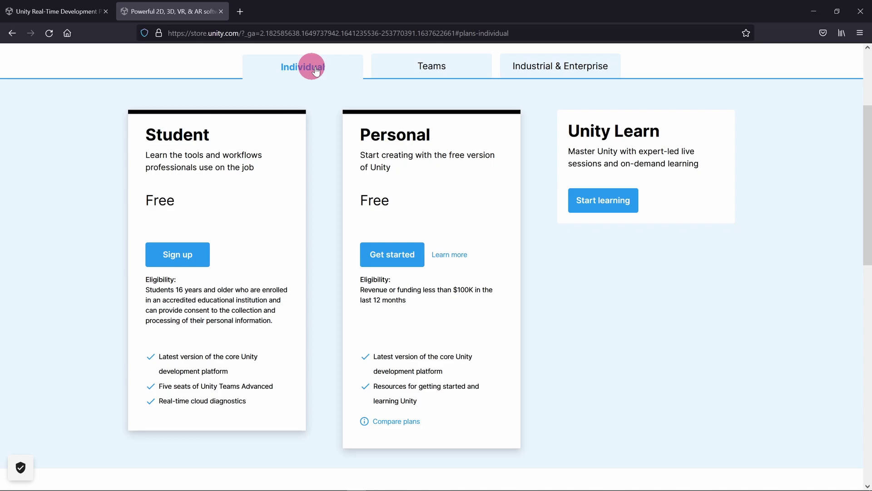
left_click(399, 258)
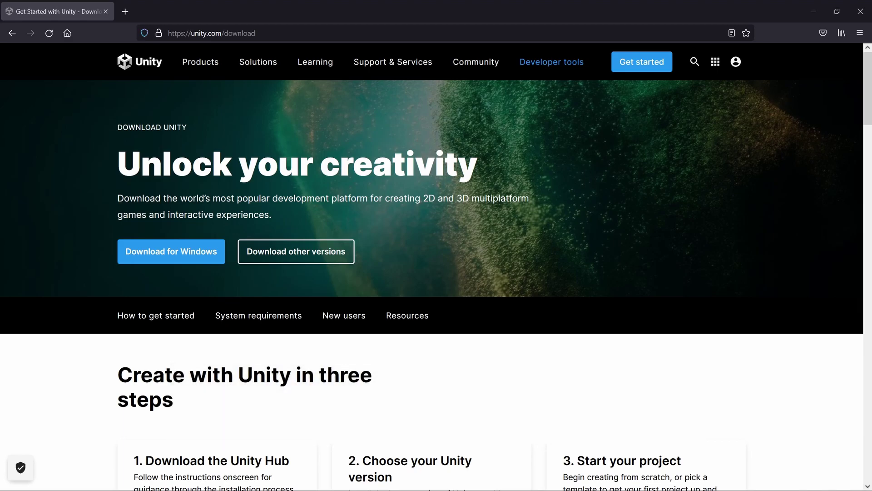
Download the Windows installer UnityHubSetup.exe, save it and open the finished download's location.
left_click(211, 253)
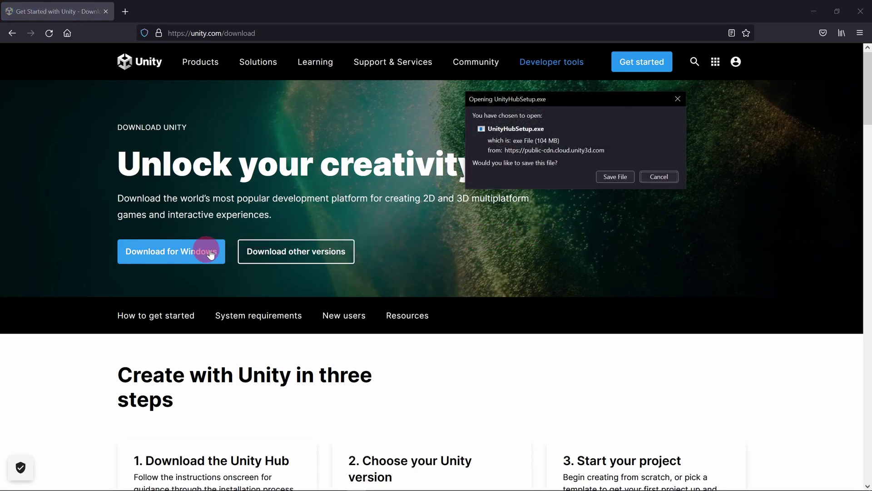
left_click(623, 177)
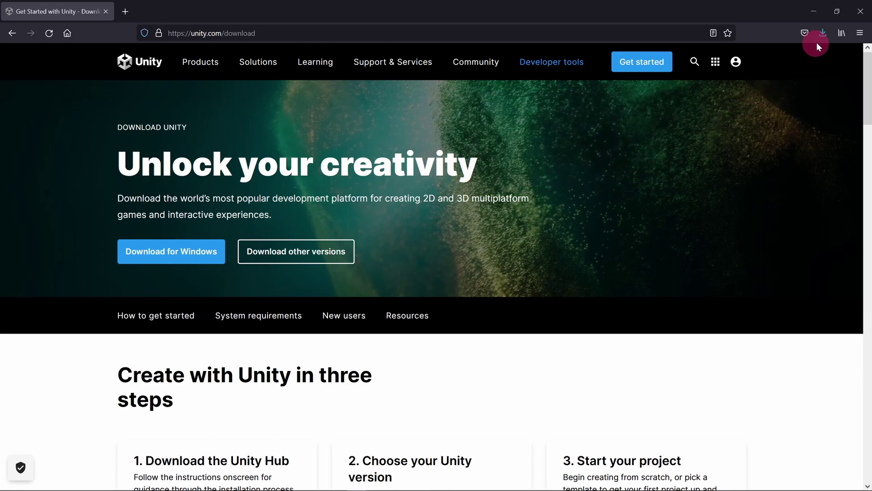
left_click(825, 32)
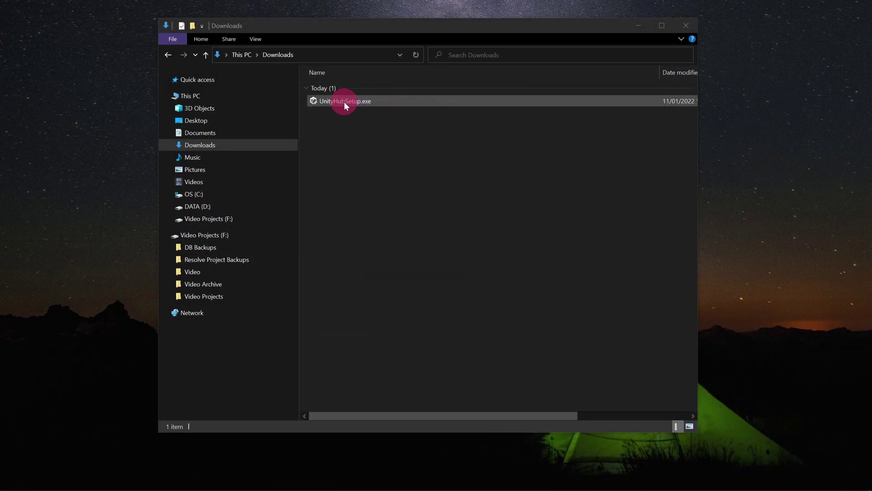
Run the Unity Hub installer, accept the Unity Terms of Service and install the Hub.
double_click(345, 102)
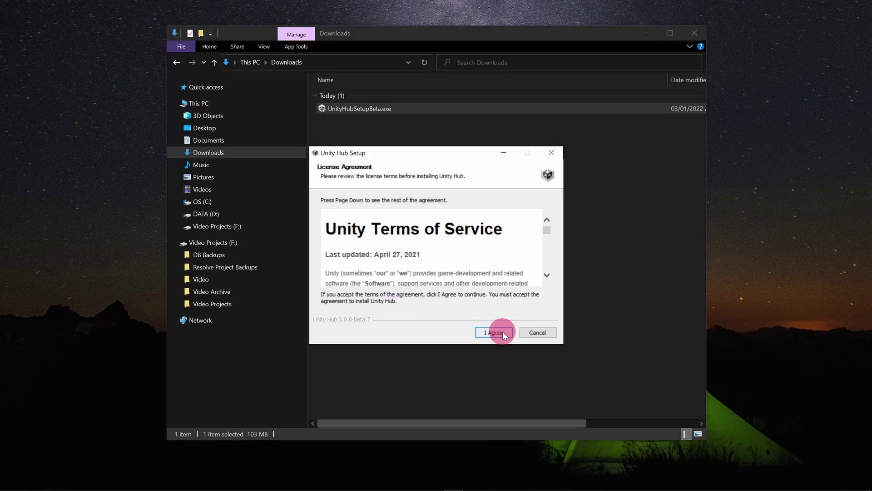
scroll(544, 283, "down", 10)
left_click(491, 333)
left_click(490, 333)
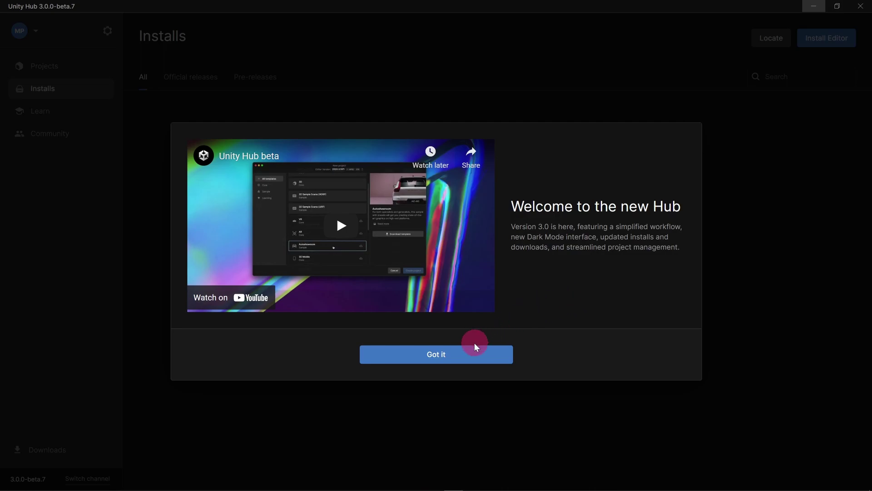
Dismiss the Hub's welcome message and skip the suggested 2020.3.25f1 editor installation.
left_click(454, 355)
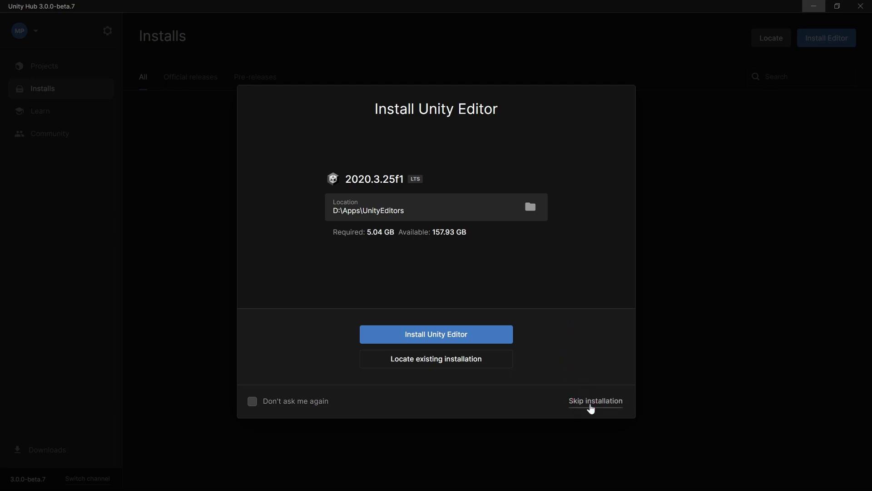
left_click(591, 403)
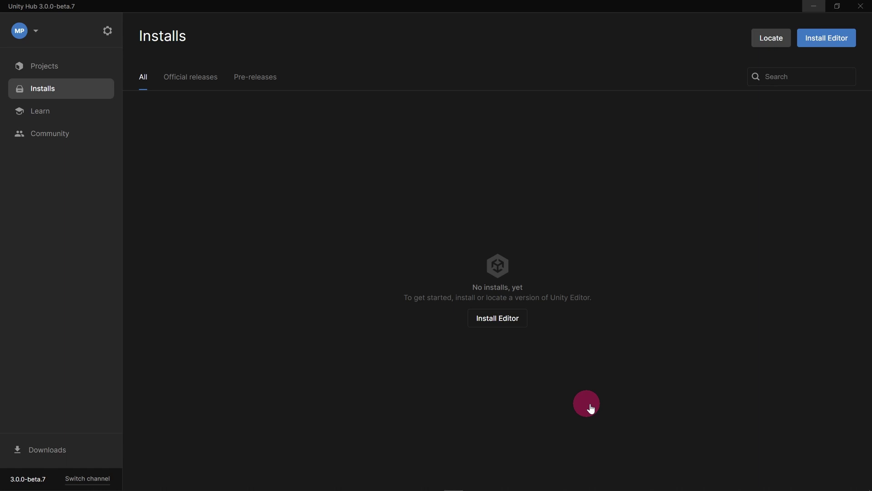
Check the default project location and the editor installs and downloads locations in the Hub preferences.
left_click(111, 28)
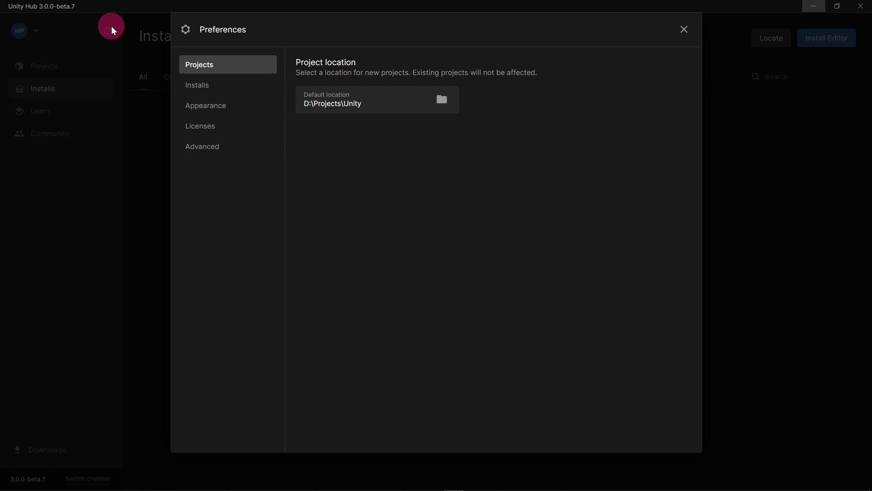
left_click(191, 85)
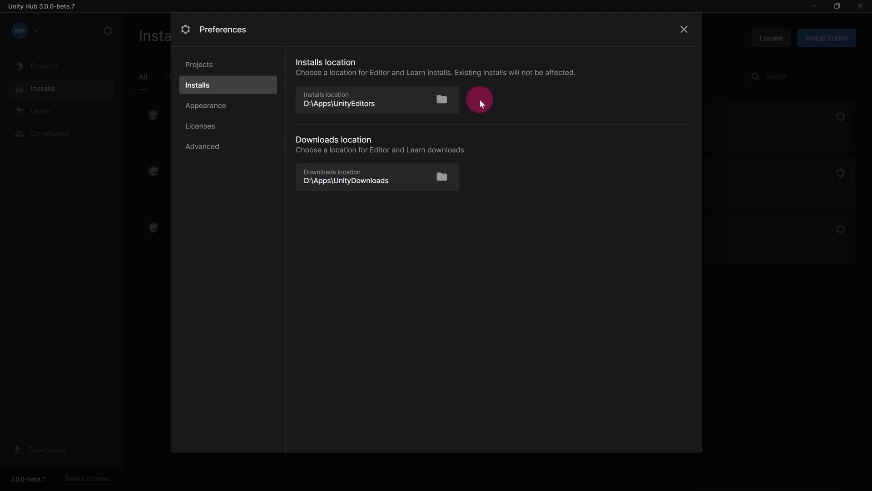
left_click(684, 29)
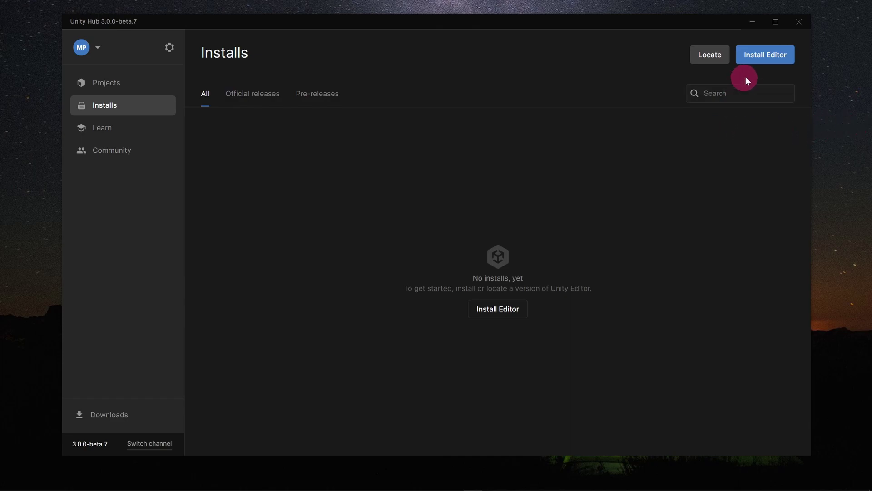
Consult Unity's LTS and Tech Stream release page and choose editor version 2021.2.7f1 for installation.
left_click(756, 54)
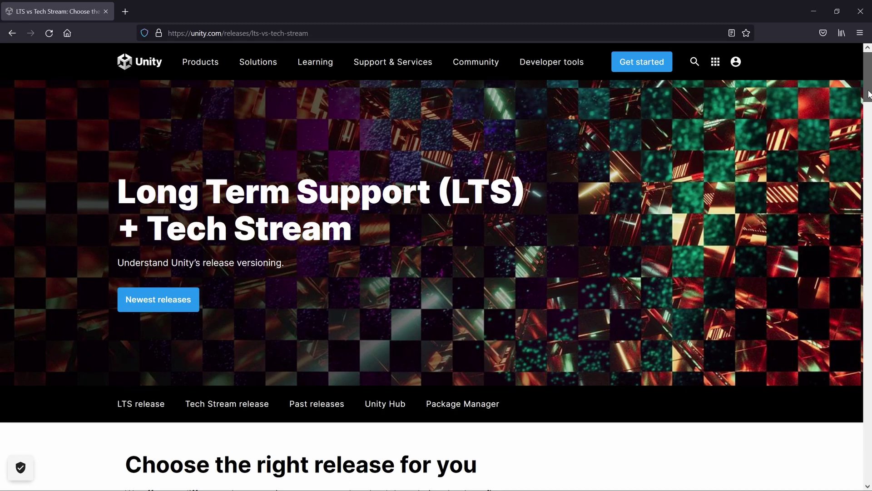
left_click_drag(869, 94, 869, 239)
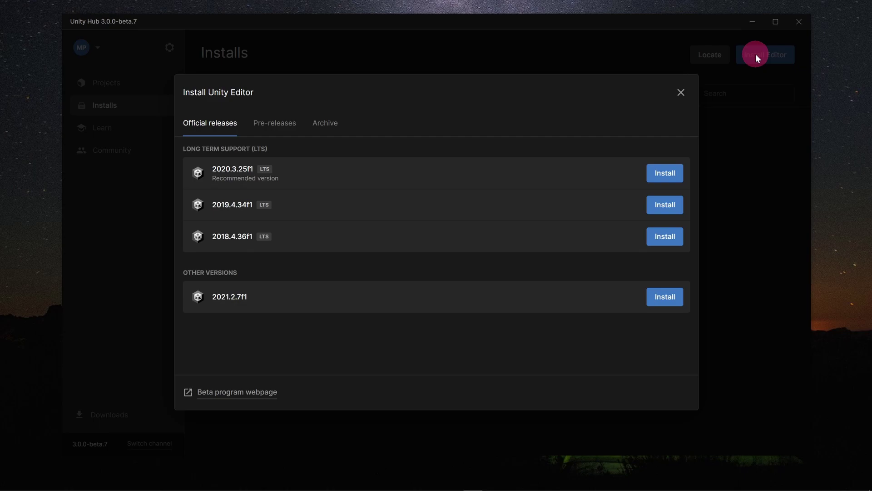
left_click(664, 301)
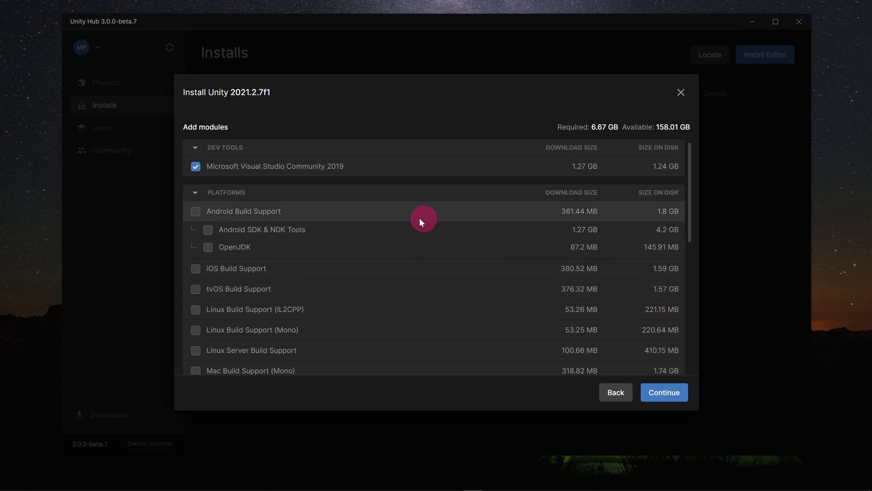
Add the Android Build Support module with Android SDK & NDK Tools and OpenJDK to the editor installation.
left_click(204, 212)
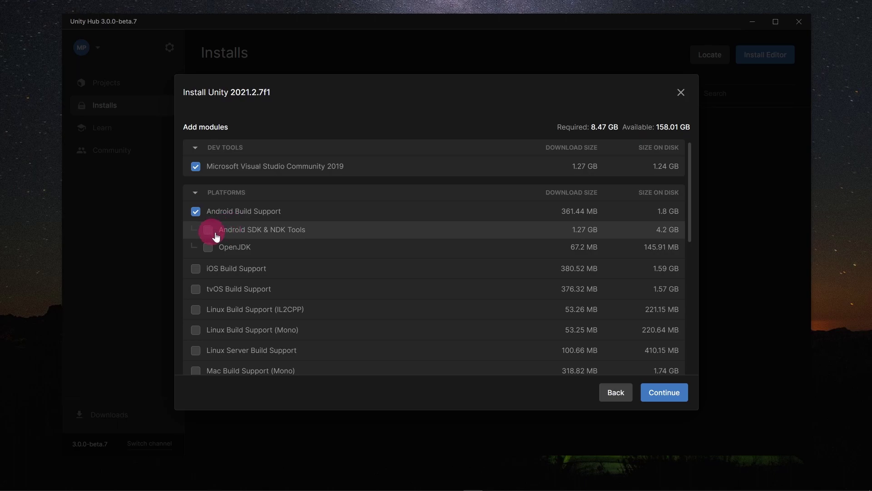
left_click(215, 231)
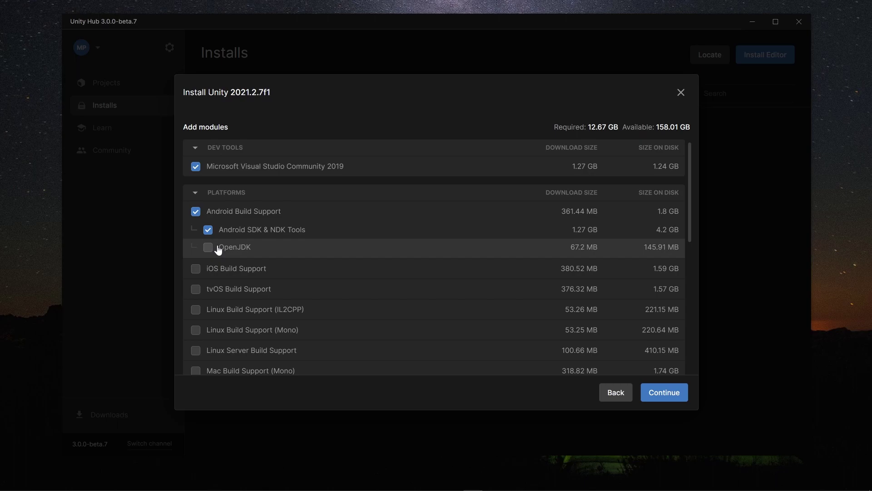
left_click(218, 249)
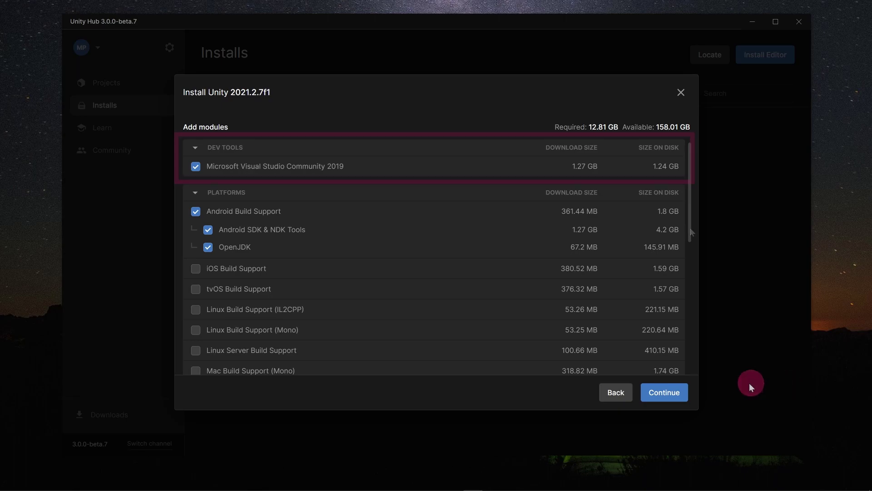
left_click(667, 392)
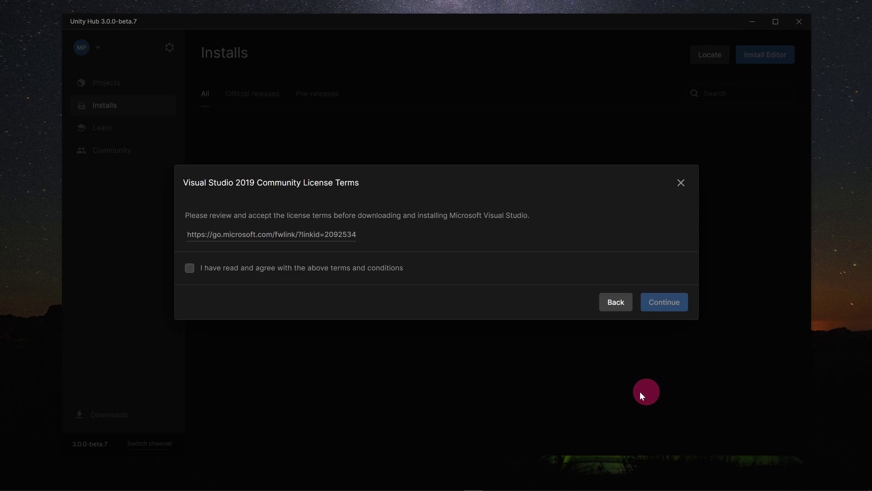
Accept the Visual Studio 2019 Community and Android SDK and NDK license terms, start the installation and expand its download details.
left_click(190, 269)
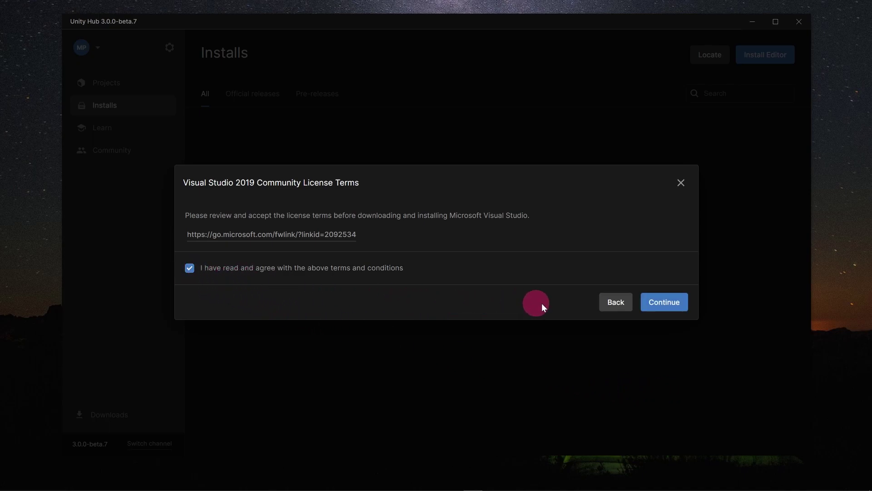
left_click(667, 302)
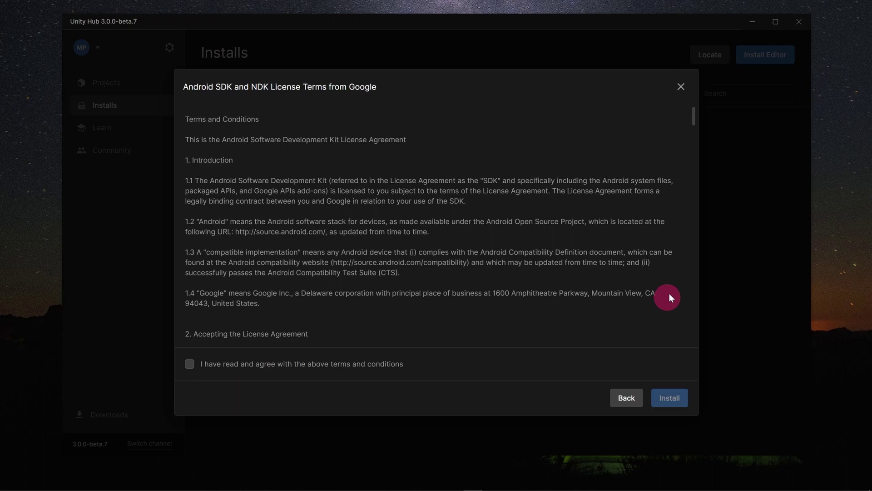
left_click_drag(693, 116, 691, 353)
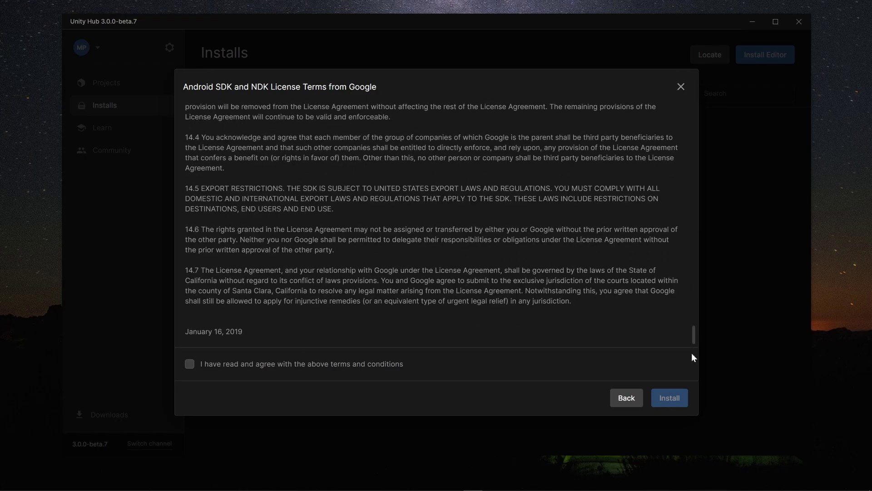
left_click(195, 363)
left_click(670, 398)
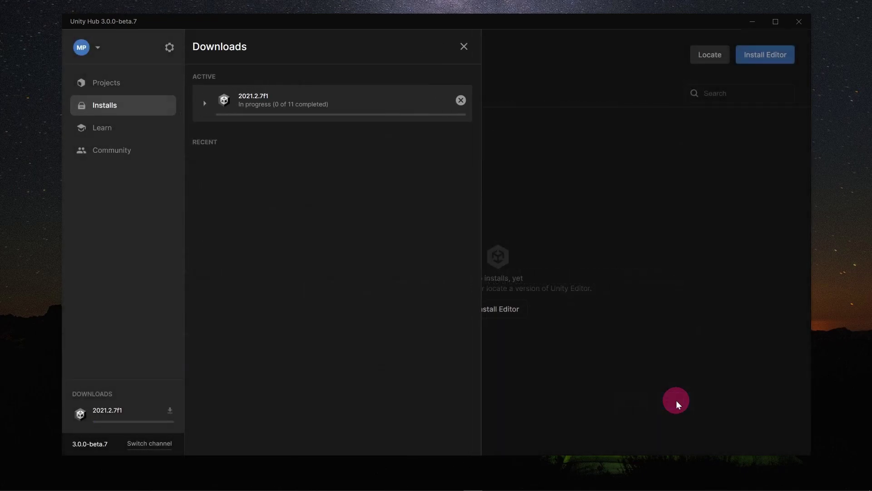
left_click(205, 103)
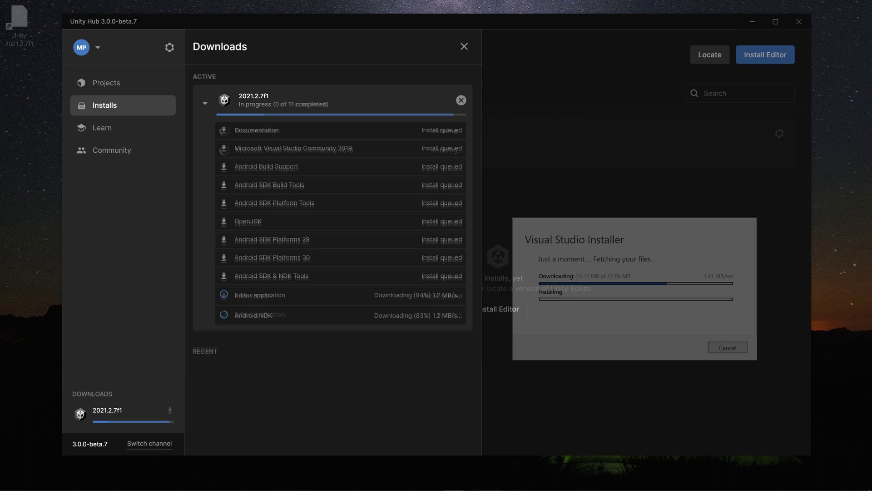